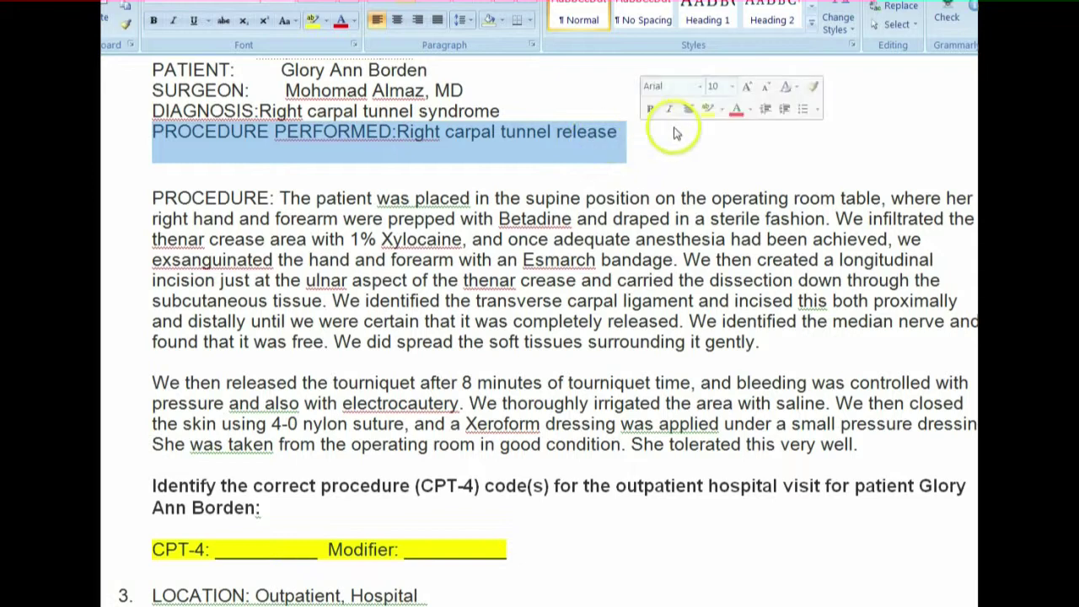
Step: Highlight the PROCEDURE PERFORMED line yellow and add '(Release, Carpal Tunnel)' after the Modifier blank
left_click(704, 107)
left_click(531, 160)
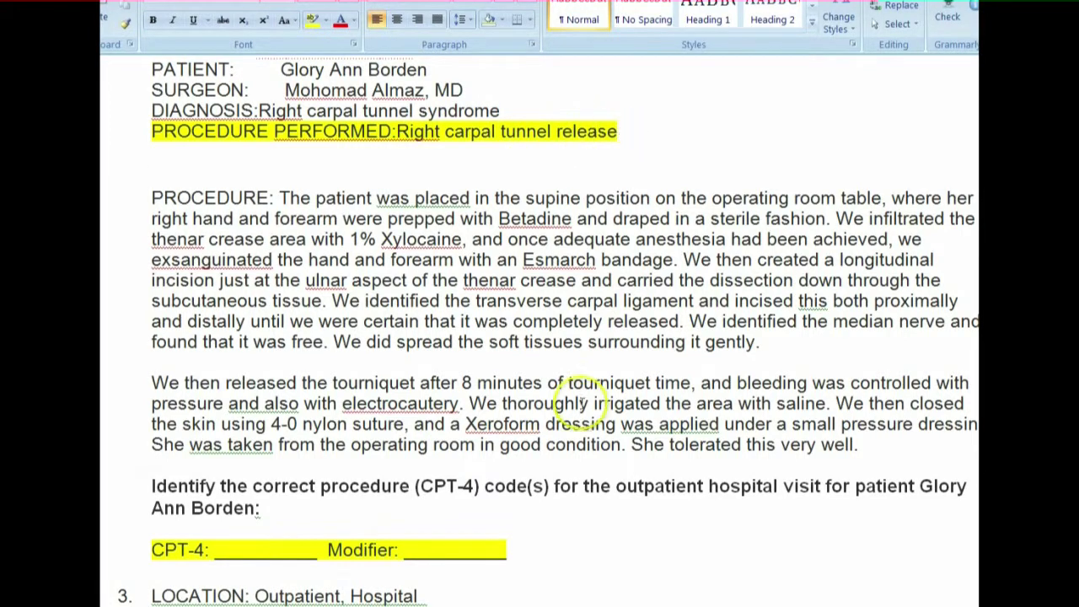
left_click(559, 554)
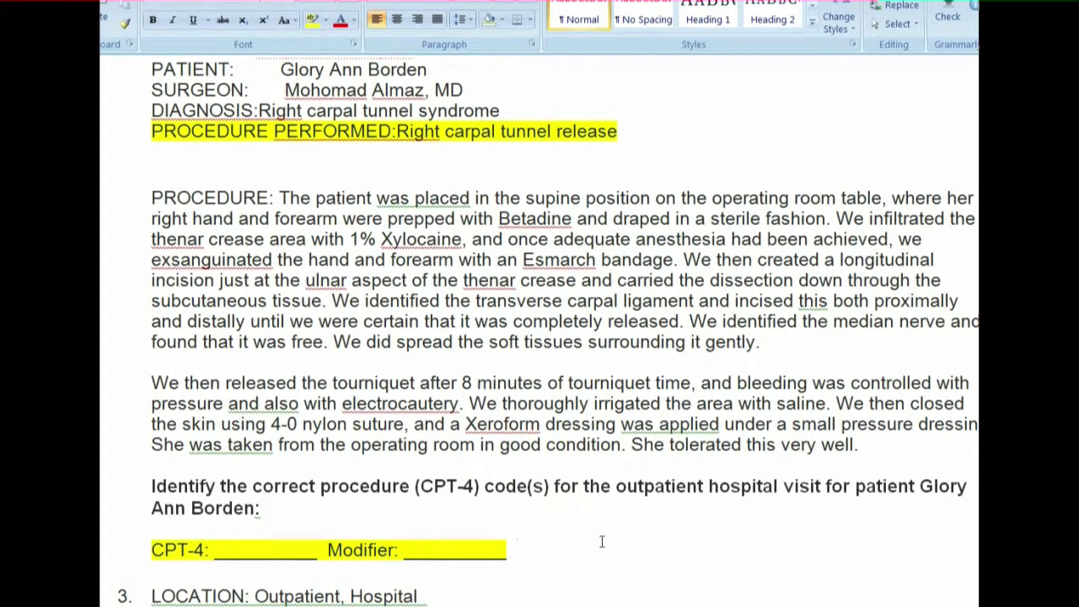
type("(Release, Carpal")
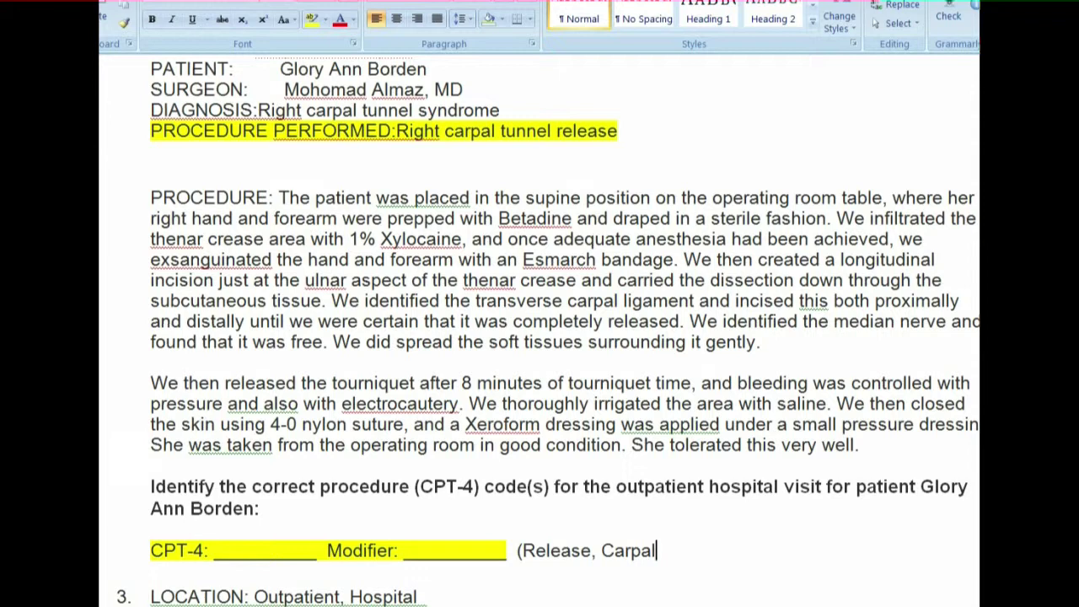
type("nel)")
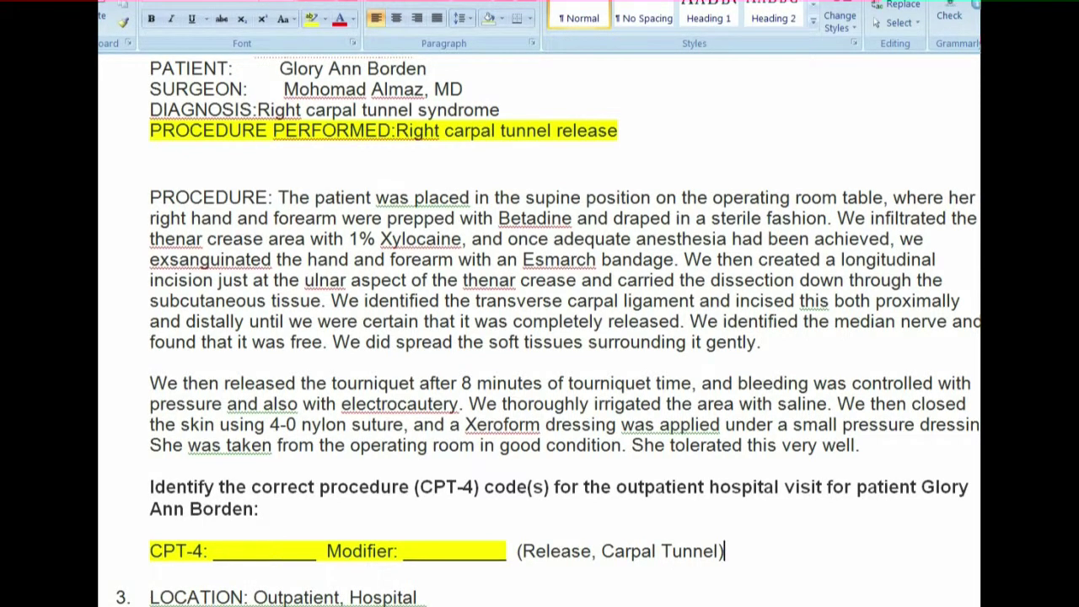
Step: Number the hint terms so the note reads '(1. Release, 2. Carpal Tunnel)'
left_click(518, 551)
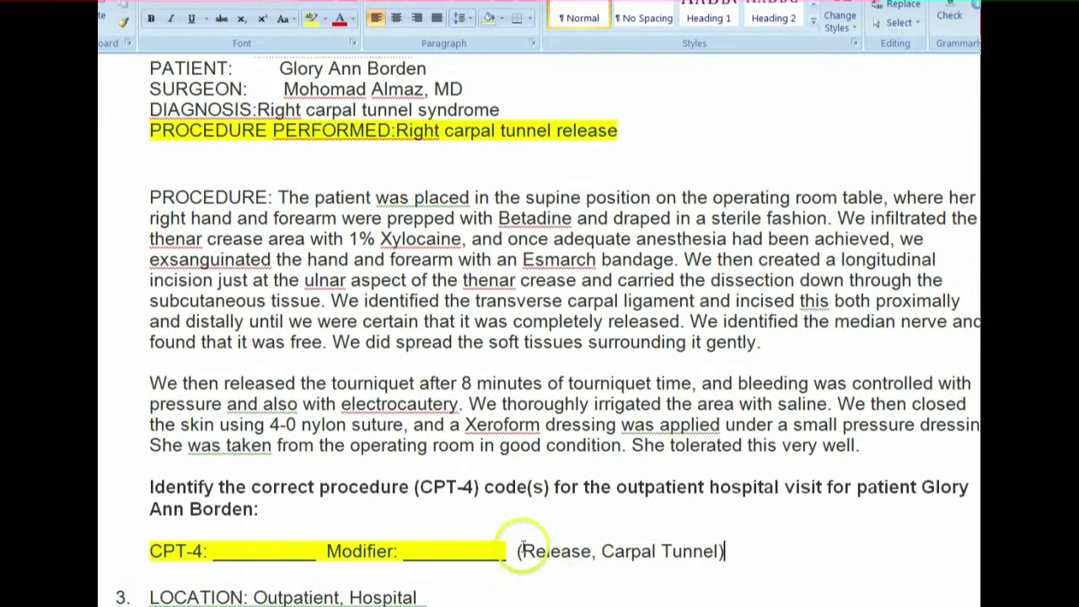
type("1. ")
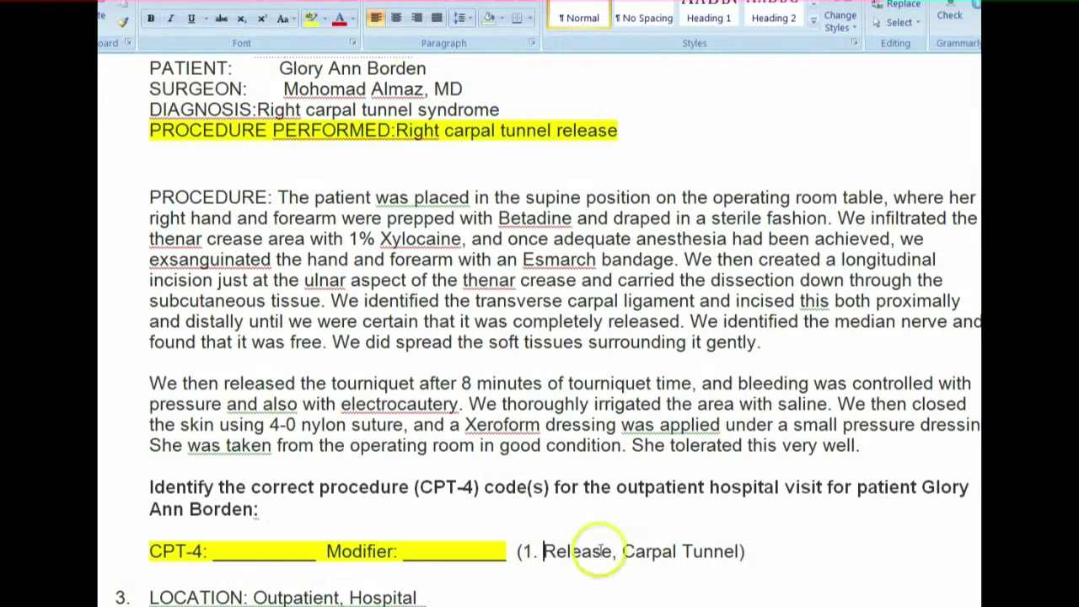
type("2.")
left_click(618, 550)
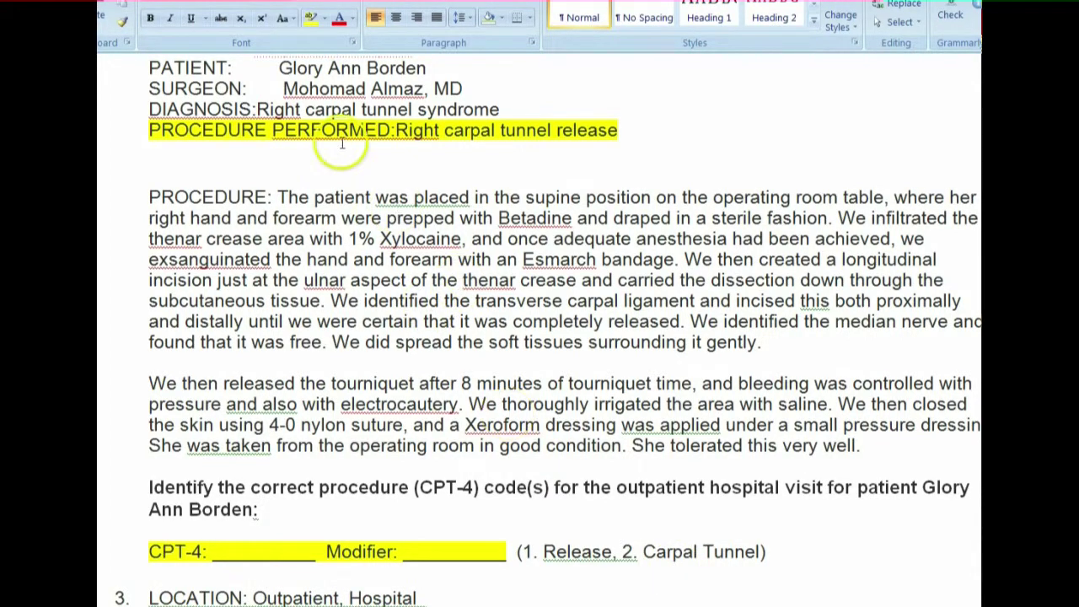
left_click_drag(396, 130, 443, 130)
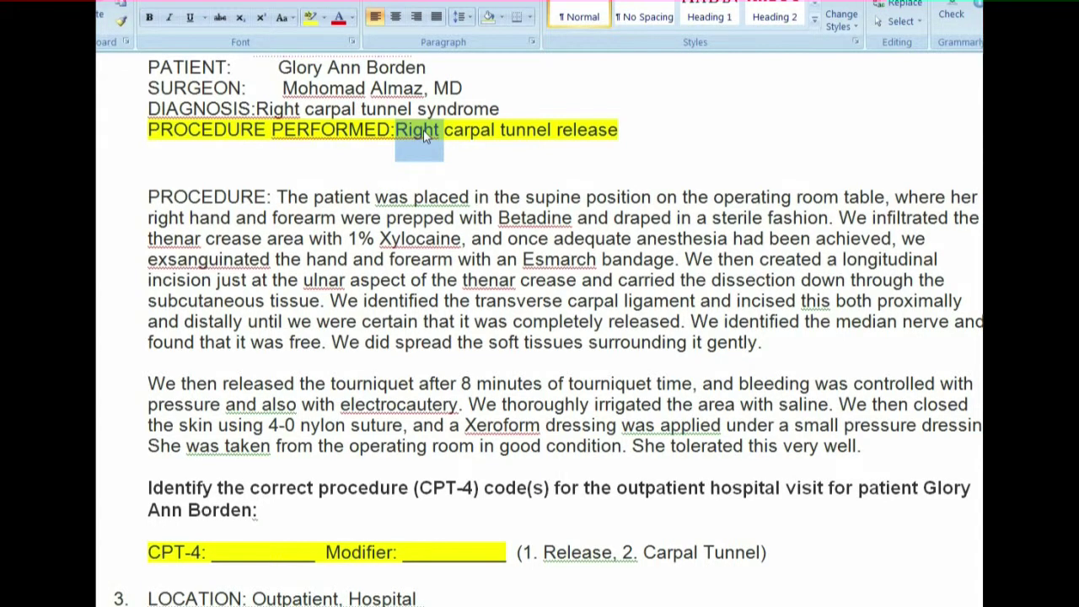
Step: Change the font color of 'Right' in the PROCEDURE PERFORMED line to red
right_click(423, 130)
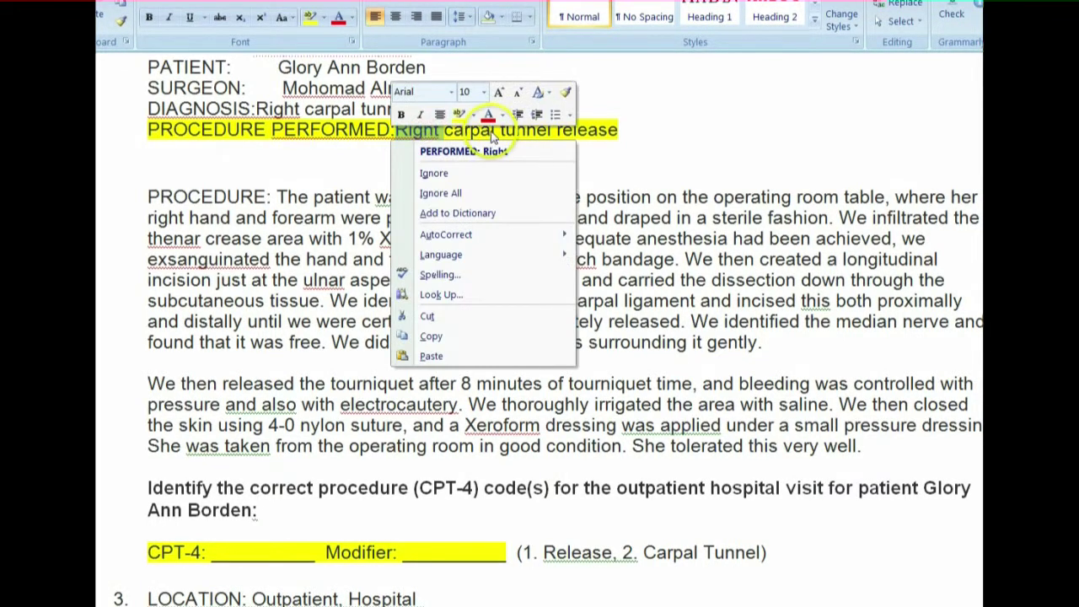
key("Escape")
left_click(509, 239)
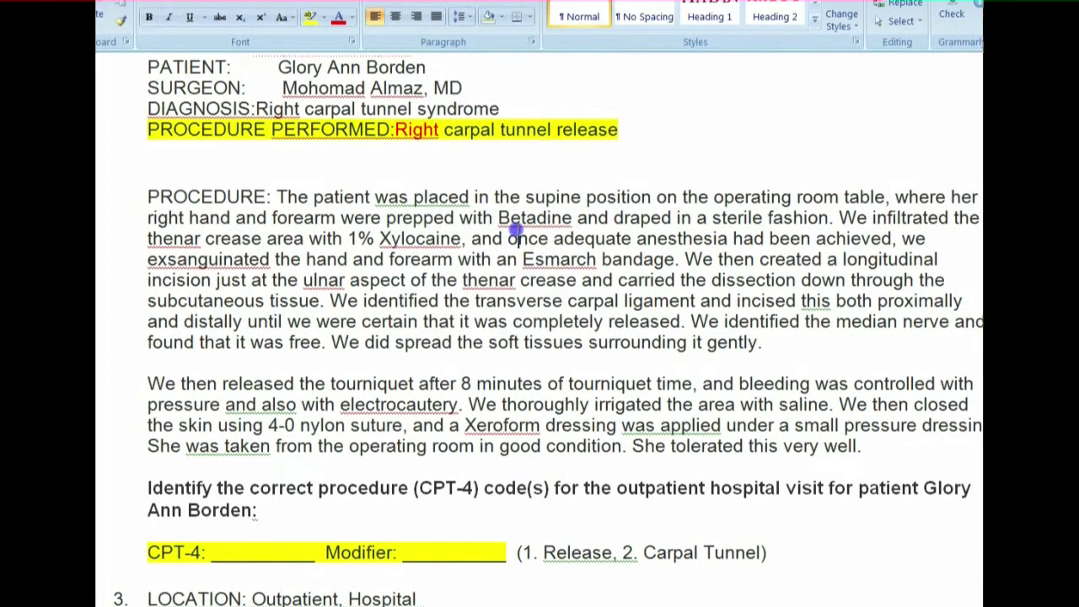
left_click(431, 566)
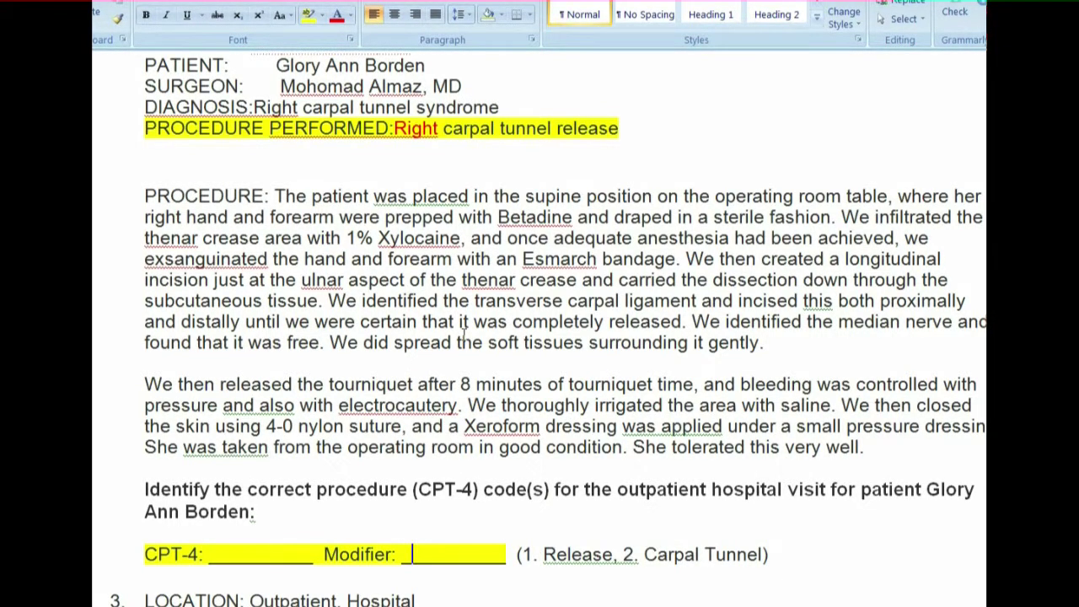
Step: Highlight case 3's LOCATION line yellow and strike through its procedure and indication text
scroll(463, 336, "down", 5)
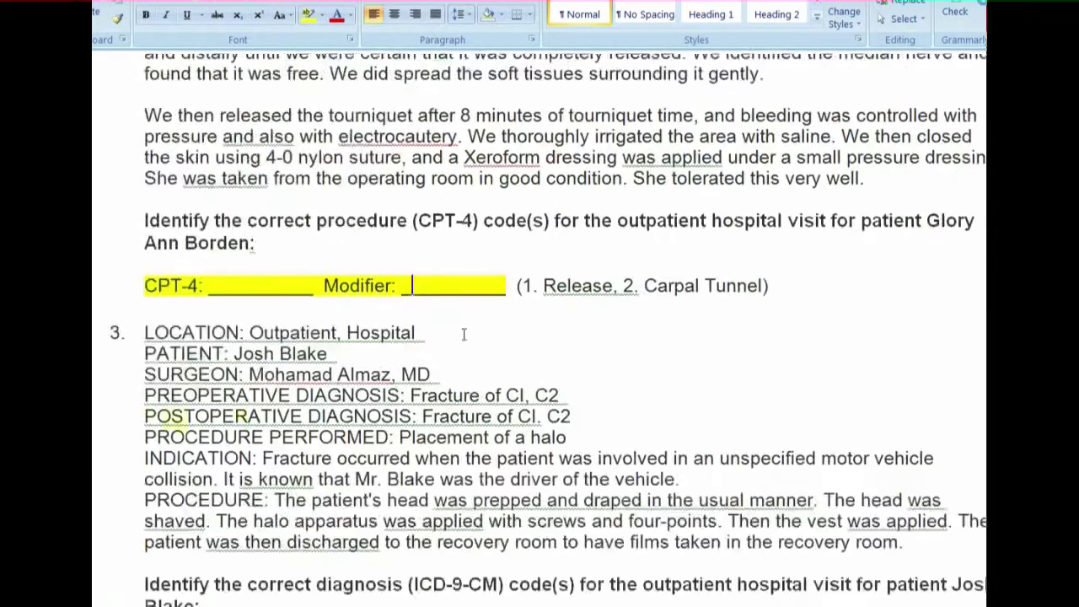
scroll(200, 280, "down", 3)
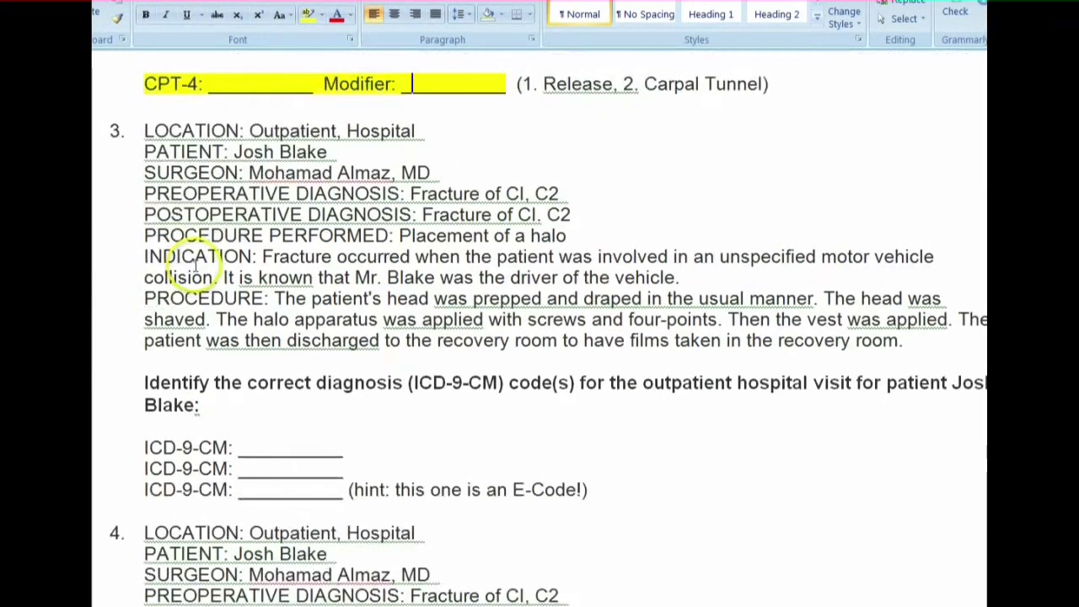
left_click_drag(131, 67, 443, 68)
left_click(308, 15)
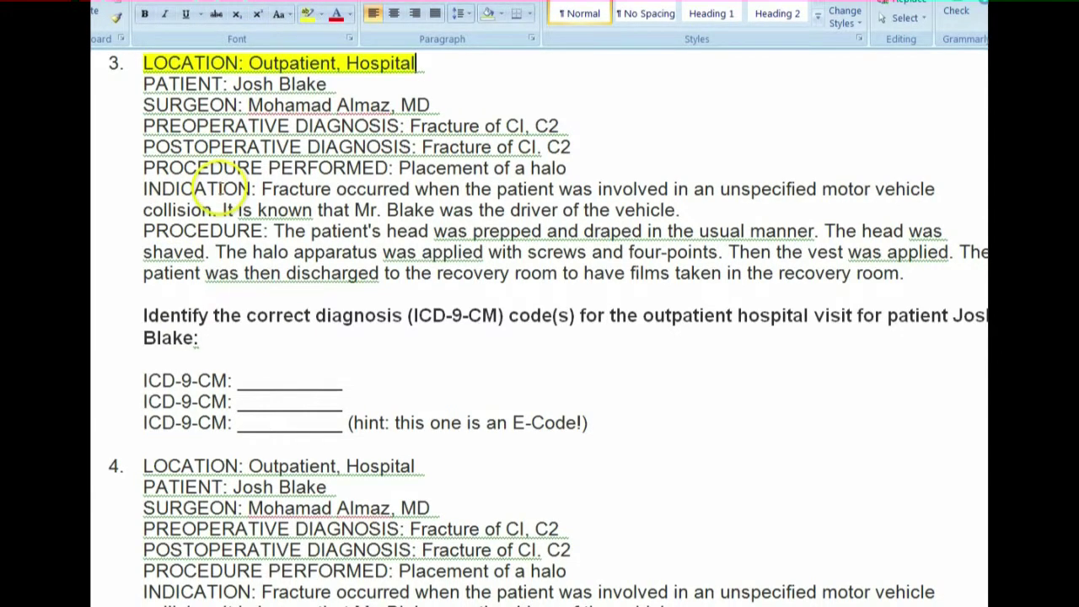
left_click_drag(140, 167, 923, 272)
left_click(216, 13)
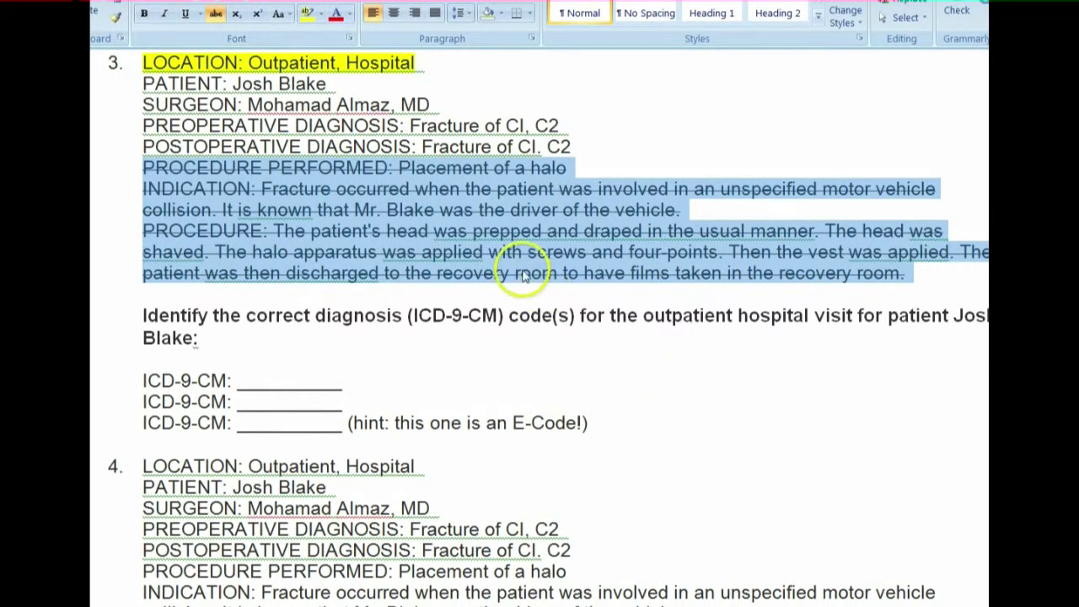
left_click(452, 364)
Step: Highlight the three ICD-9-CM lines yellow and remove strikethrough from the INDICATION paragraph
left_click(142, 381)
left_click_drag(142, 381, 588, 432)
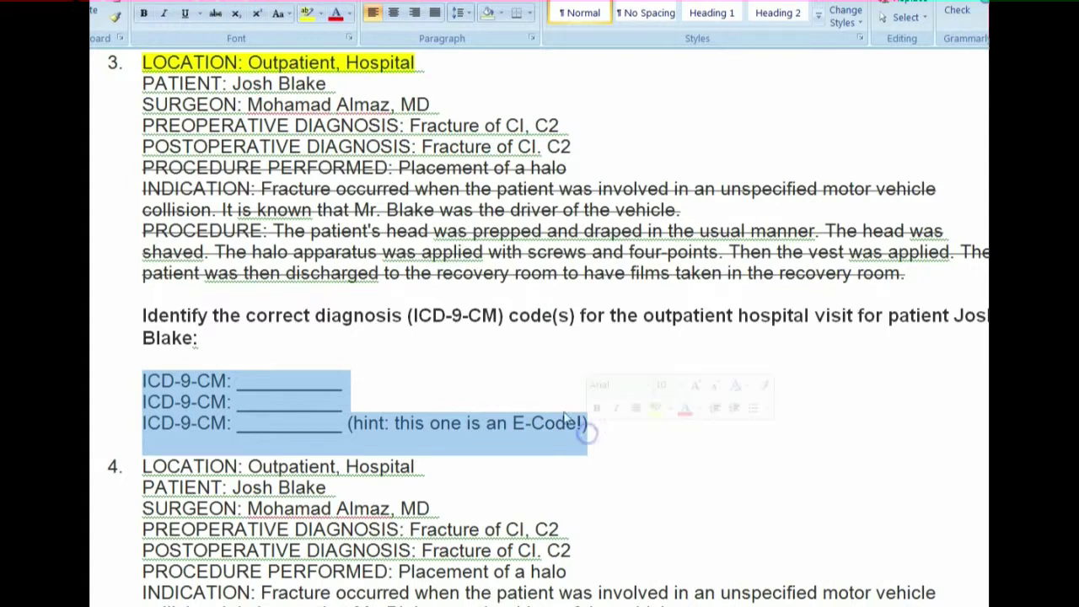
right_click(212, 381)
left_click(281, 429)
left_click(454, 361)
left_click_drag(140, 188, 718, 212)
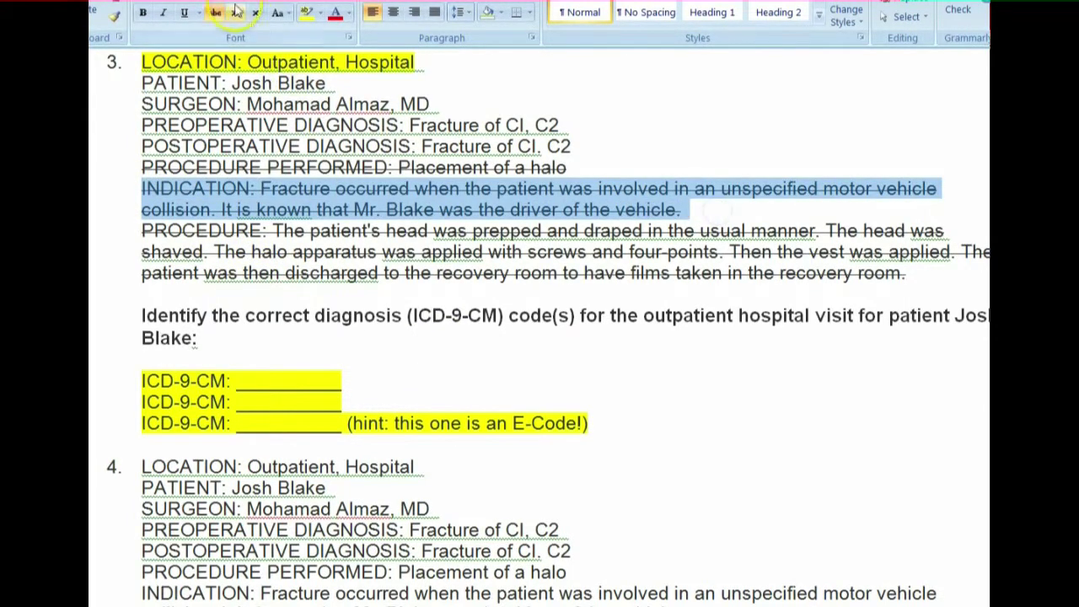
left_click(459, 289)
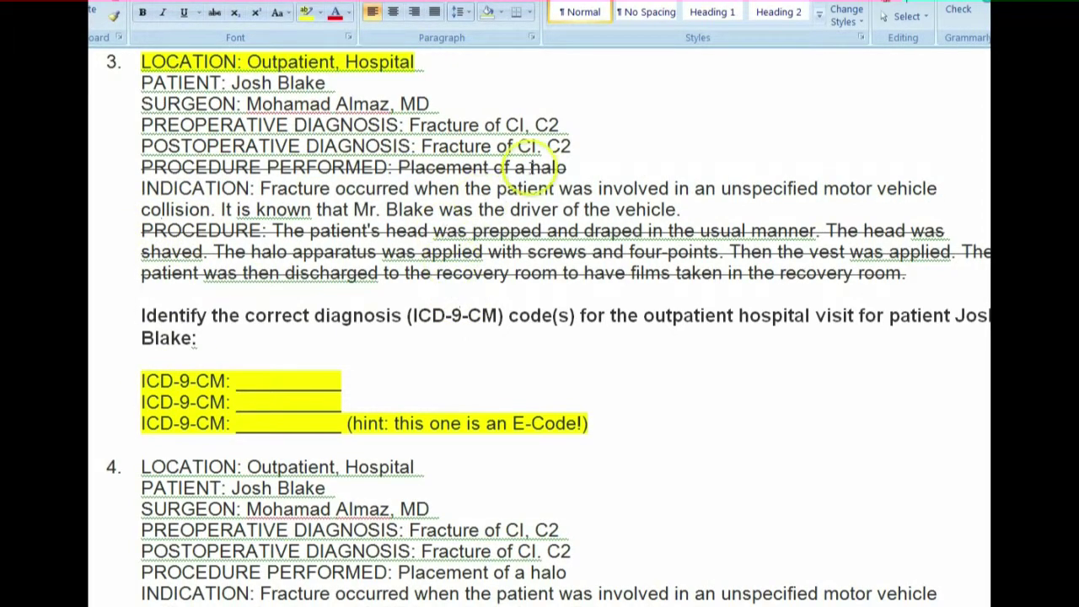
Step: Add an unnumbered line after POSTOPERATIVE DIAGNOSIS and highlight the PREOPERATIVE and POSTOPERATIVE DIAGNOSIS lines yellow
left_click(599, 146)
key("Return")
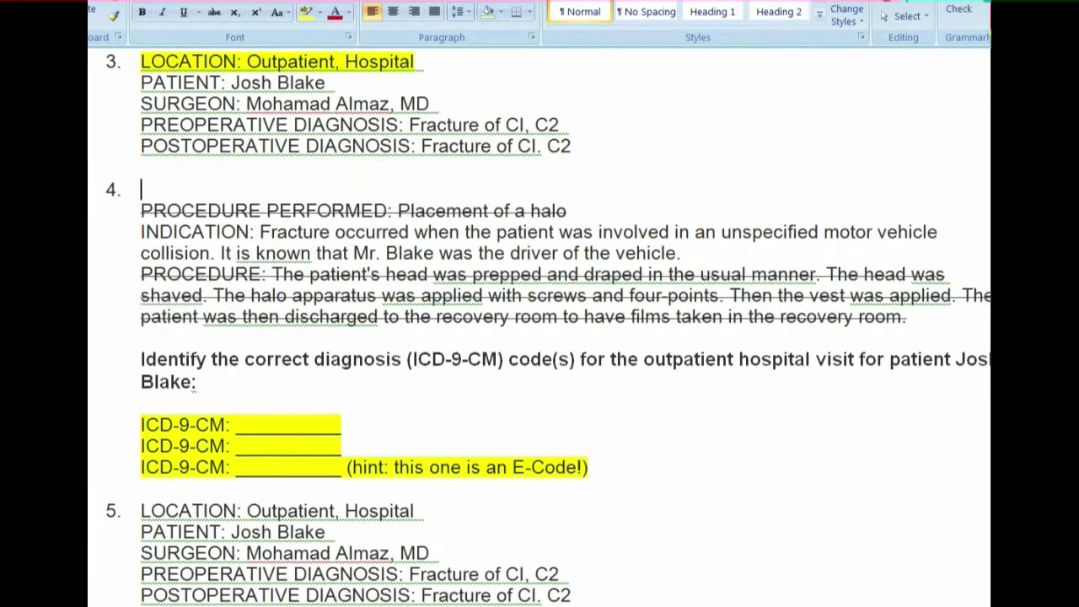
key("BackSpace")
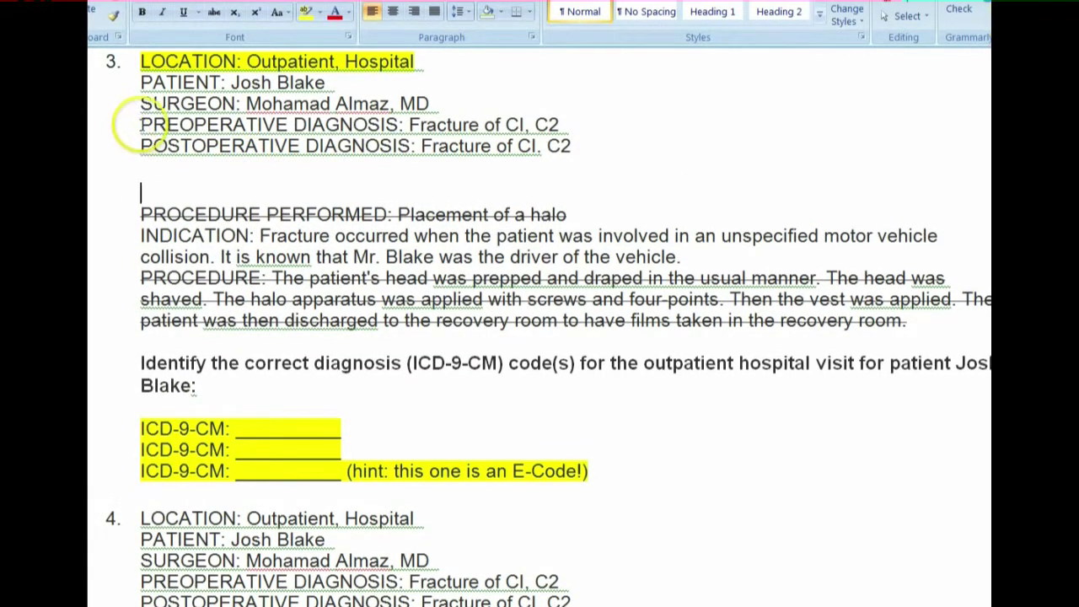
left_click_drag(140, 124, 549, 160)
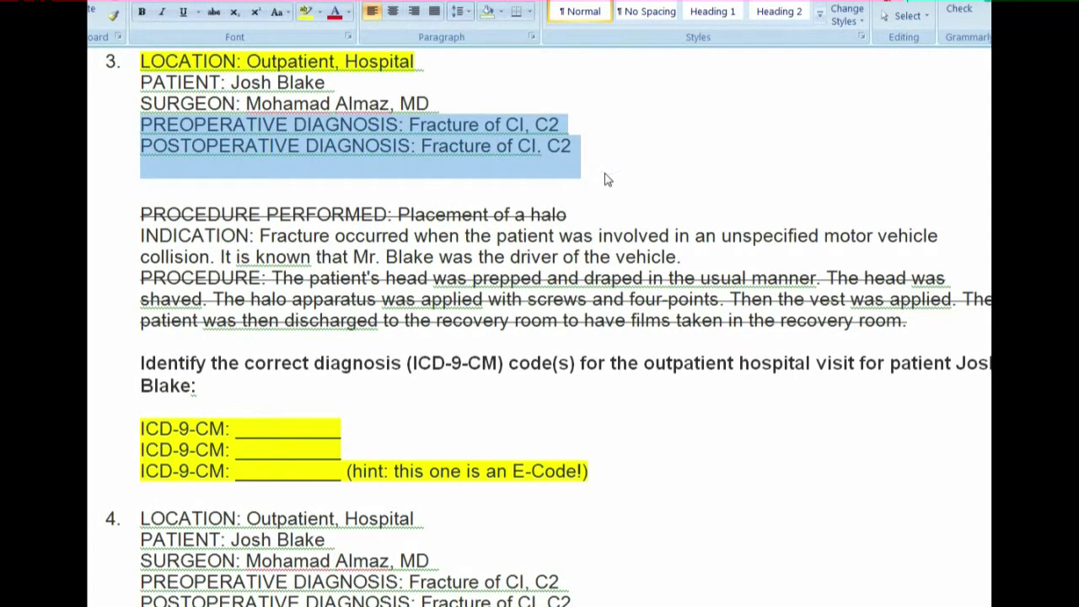
left_click(306, 11)
left_click(547, 173)
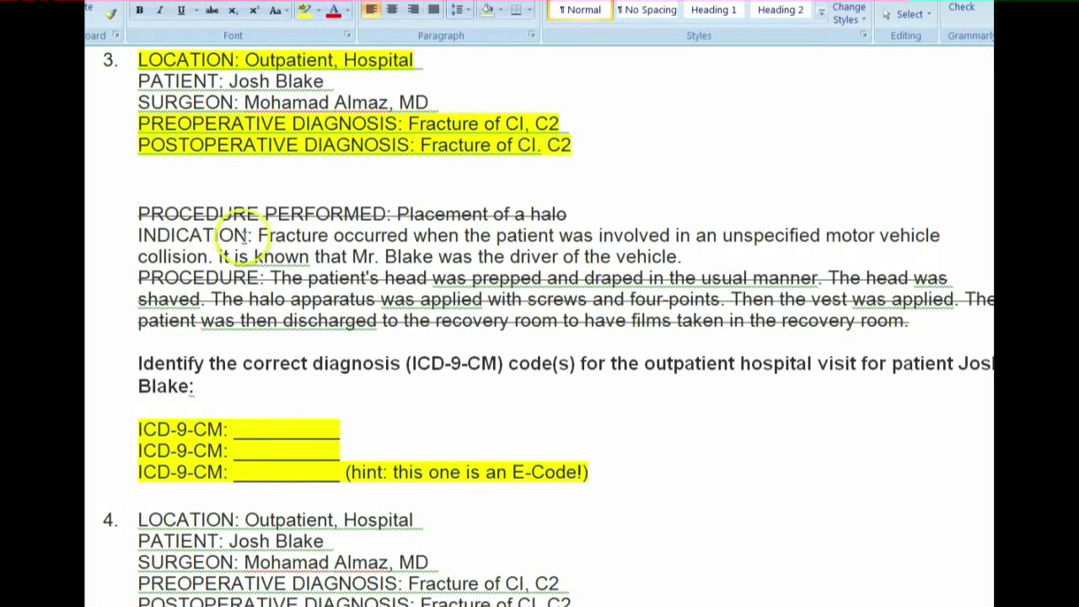
Step: Strike through the PREOPERATIVE DIAGNOSIS line and begin a '(' hint line below the ICD-9-CM question
left_click(139, 144)
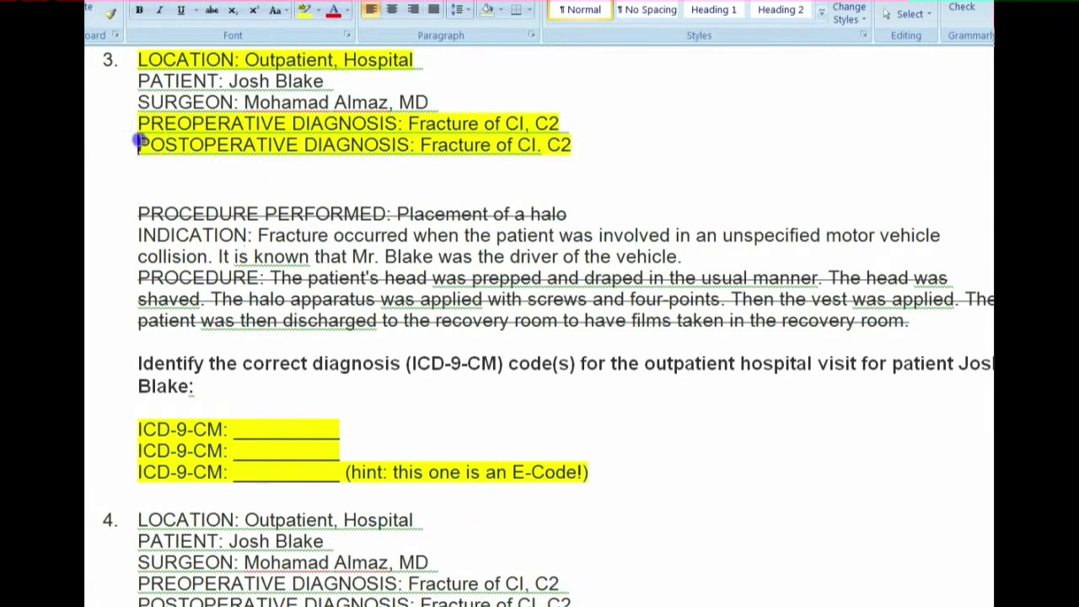
left_click_drag(137, 123, 573, 118)
left_click(212, 10)
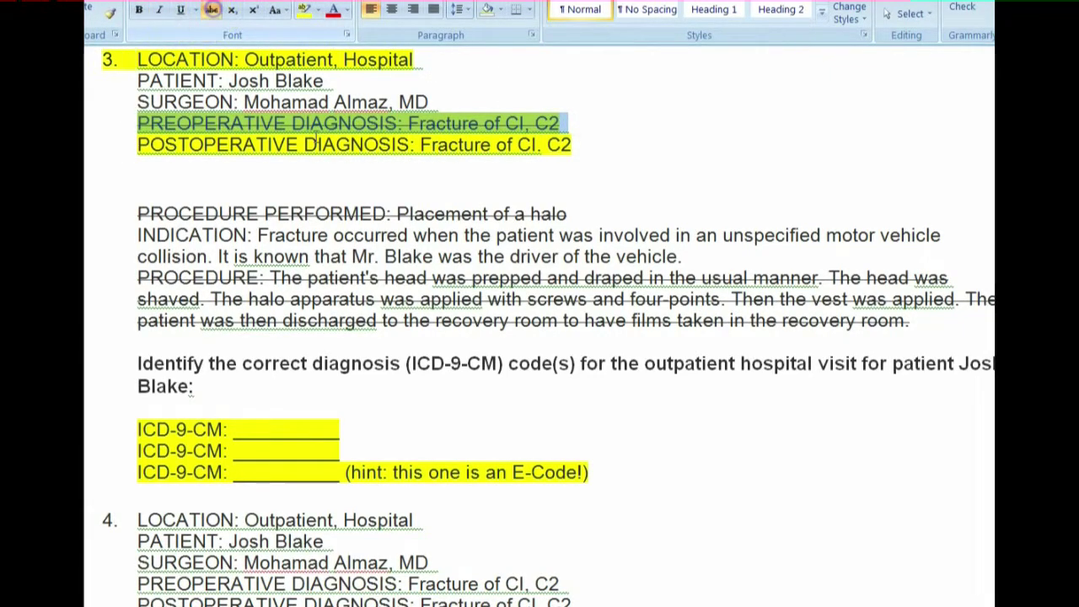
left_click(230, 158)
left_click_drag(138, 144, 571, 161)
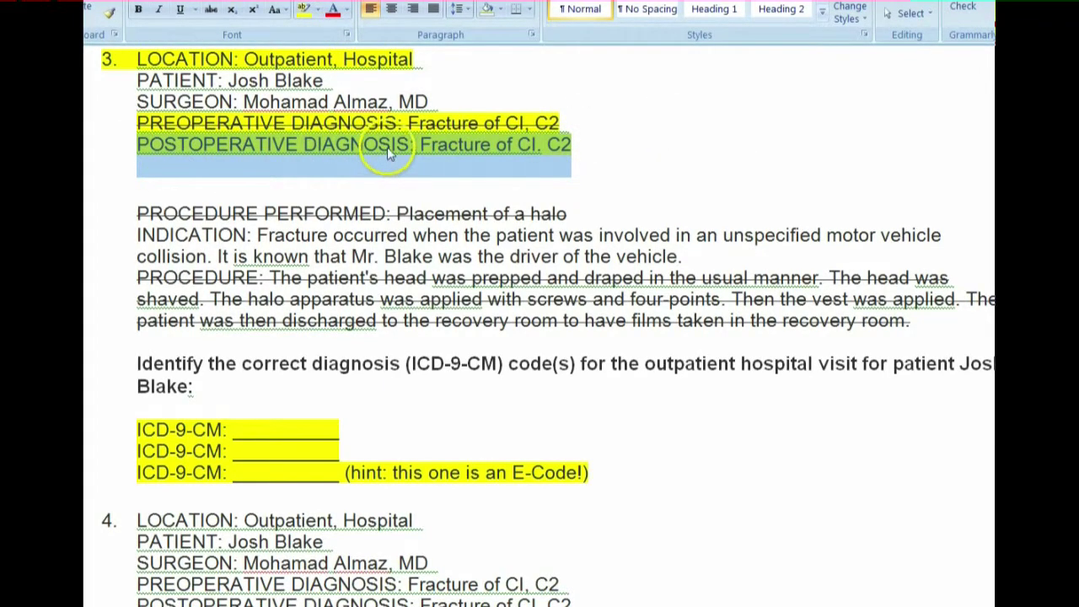
left_click(459, 145)
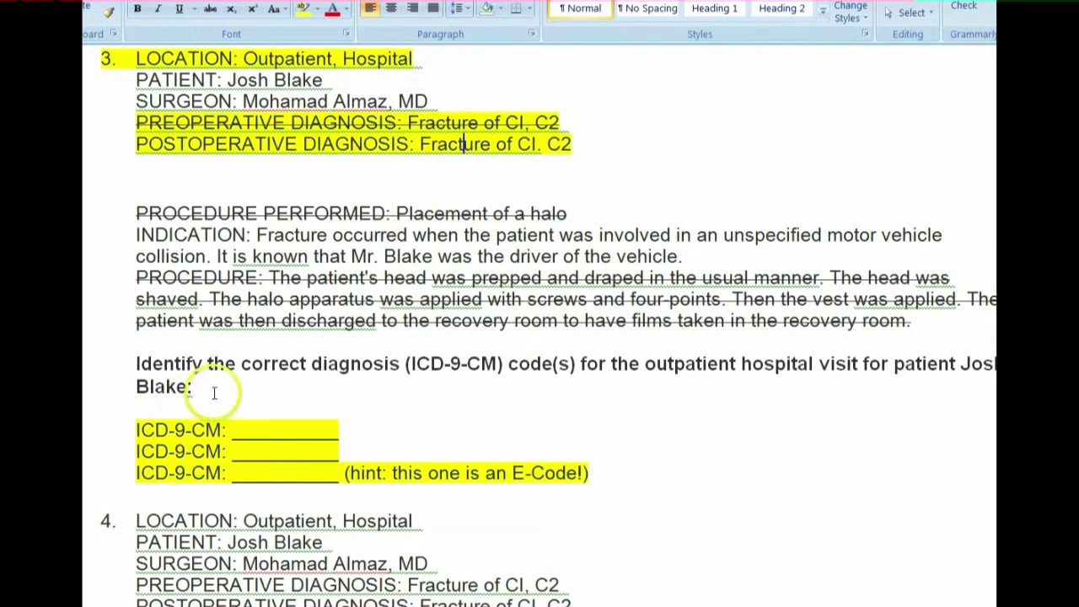
left_click(139, 408)
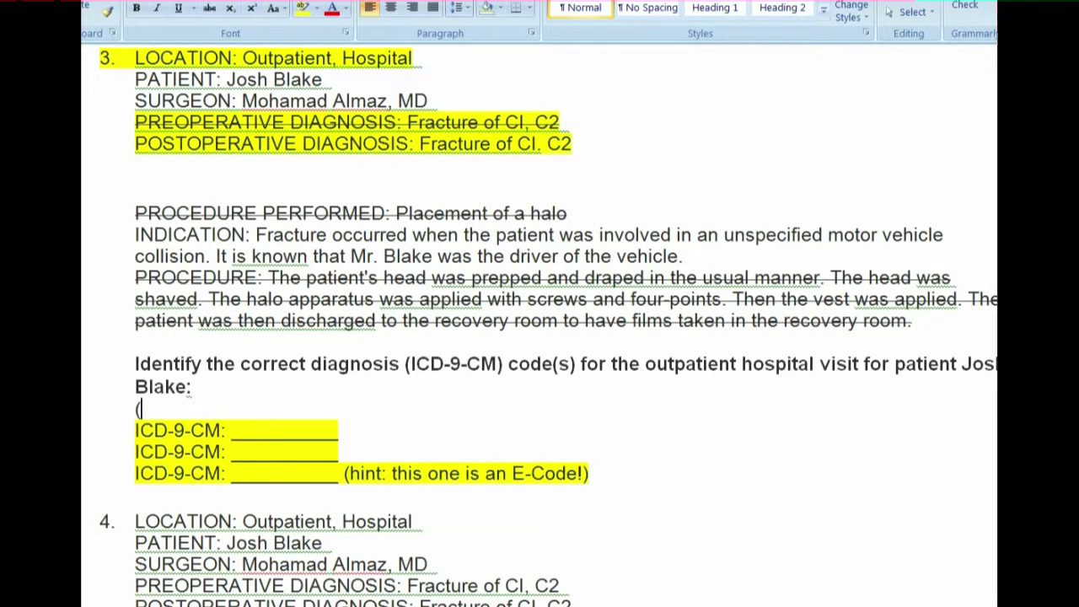
Step: Type 'Cervical, Thoracic, Lumbar, Sacrum' after the parenthesis above case 3's ICD-9-CM blanks
type("vical, Thoraci")
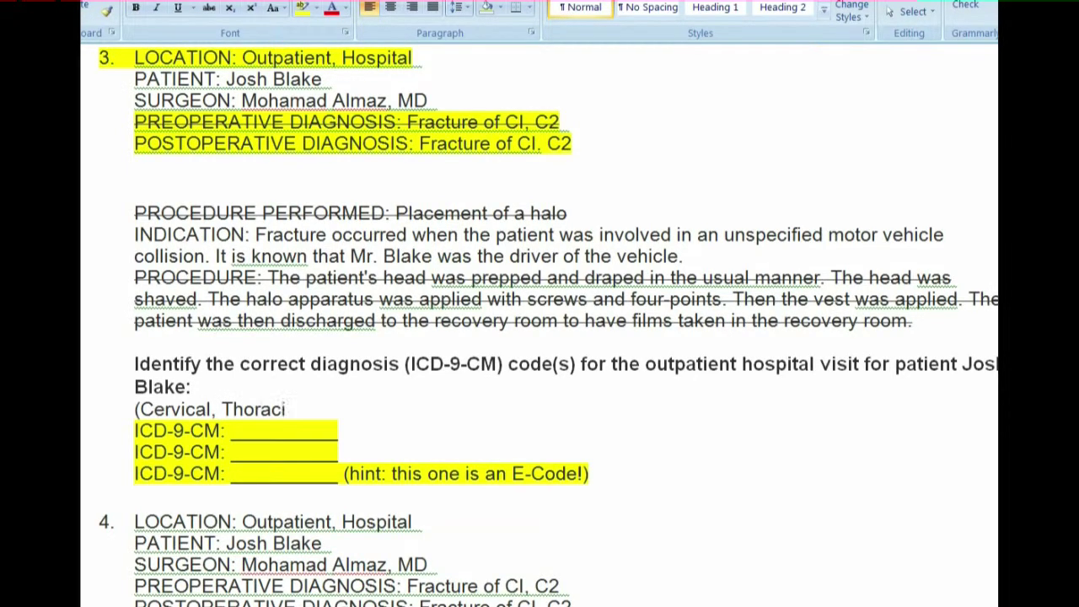
type("c, Lumbar, S")
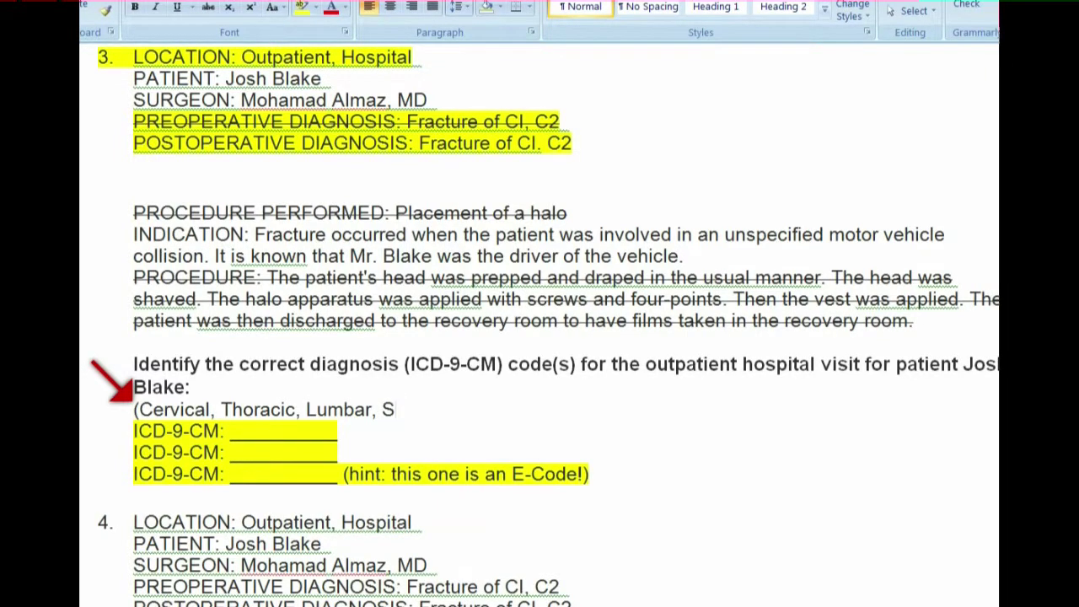
type("acrum")
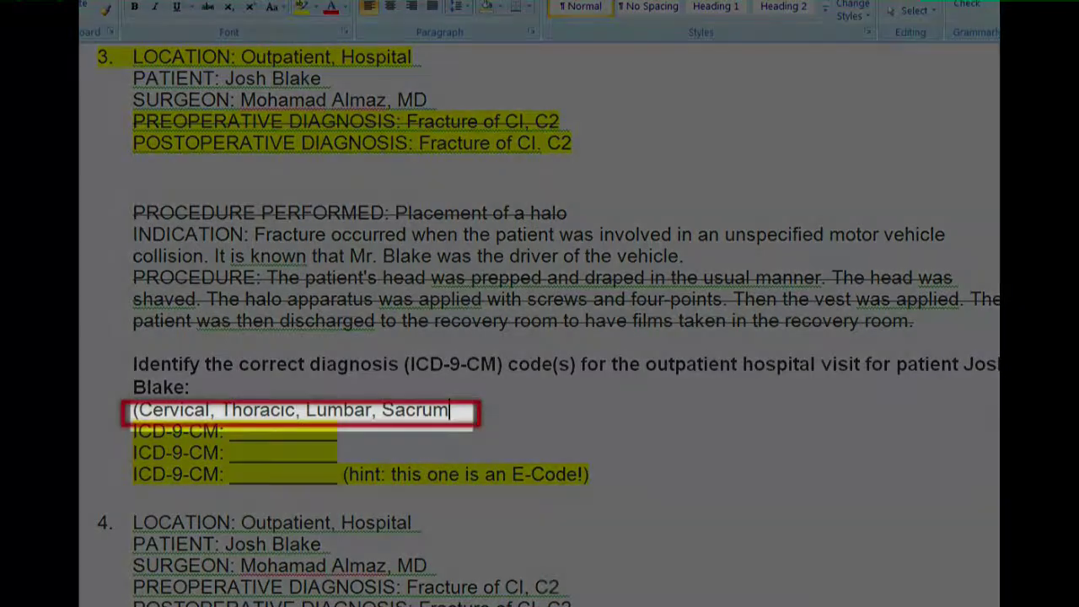